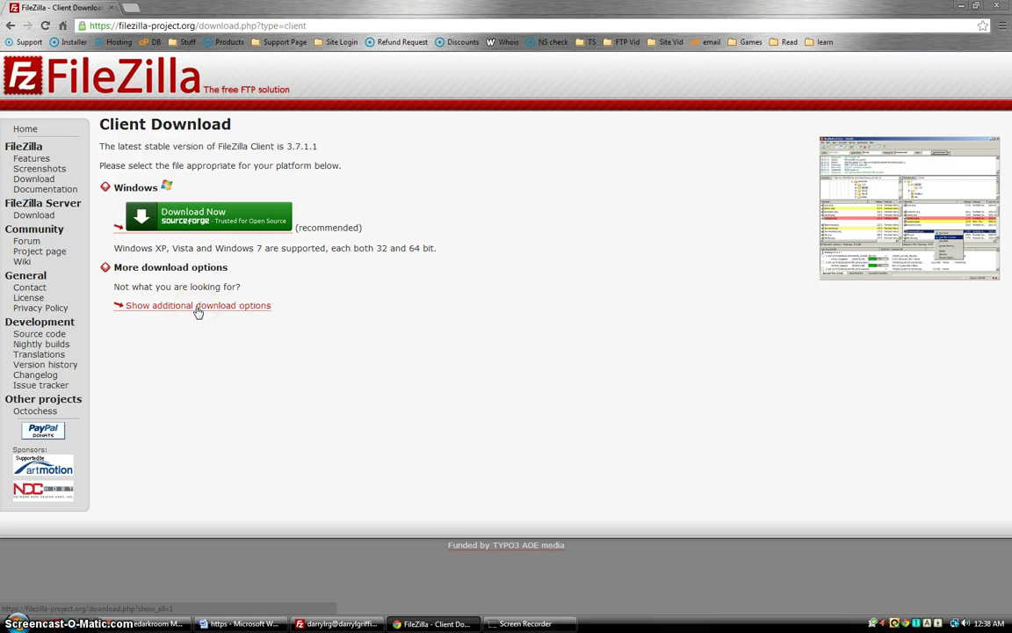
# Step: Show the additional download options for the FileZilla client on the Client Download page
pyautogui.click(199, 310)
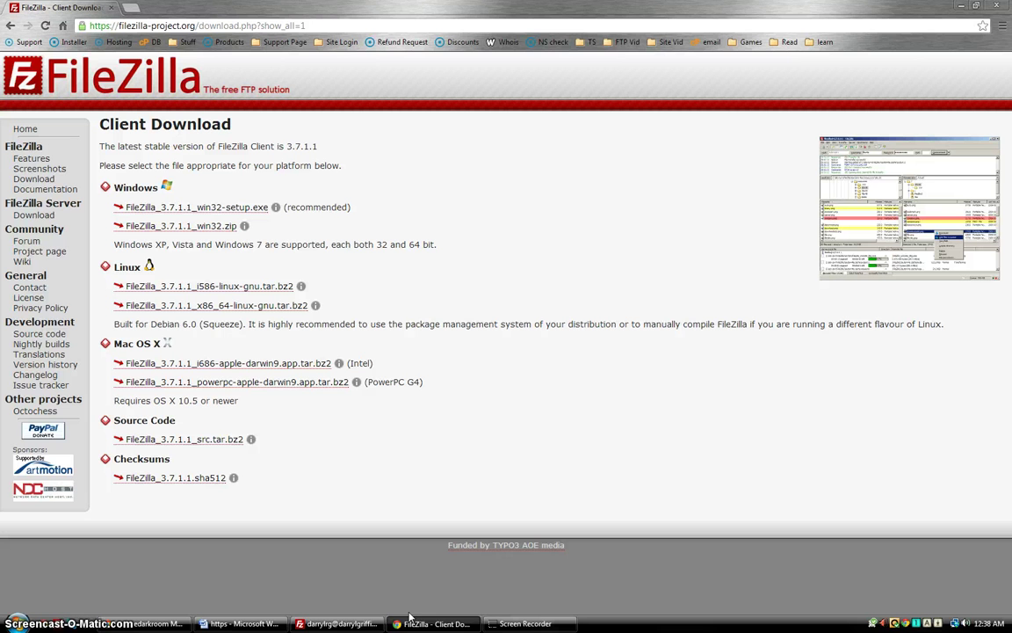
pyautogui.moveTo(419, 627)
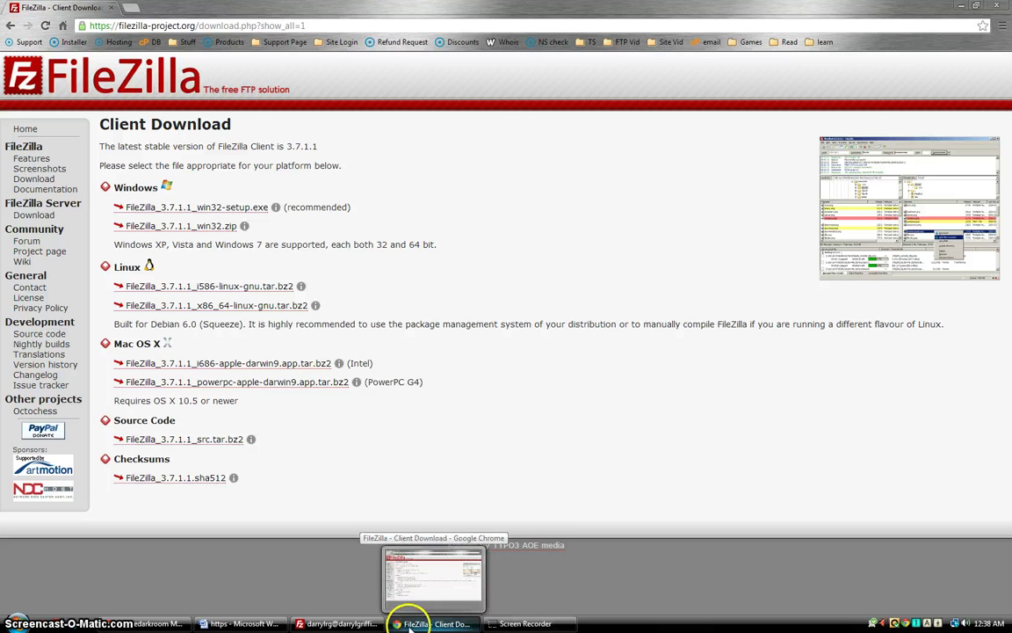
# Step: Switch to FileZilla and open the blog folder inside public_html on the remote site
pyautogui.click(360, 626)
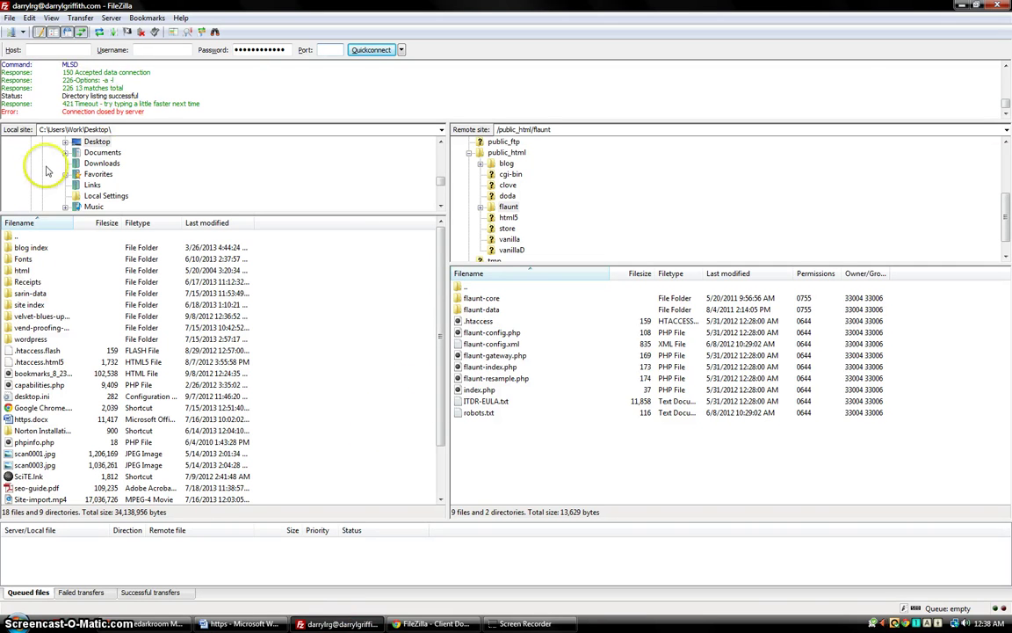
pyautogui.click(52, 51)
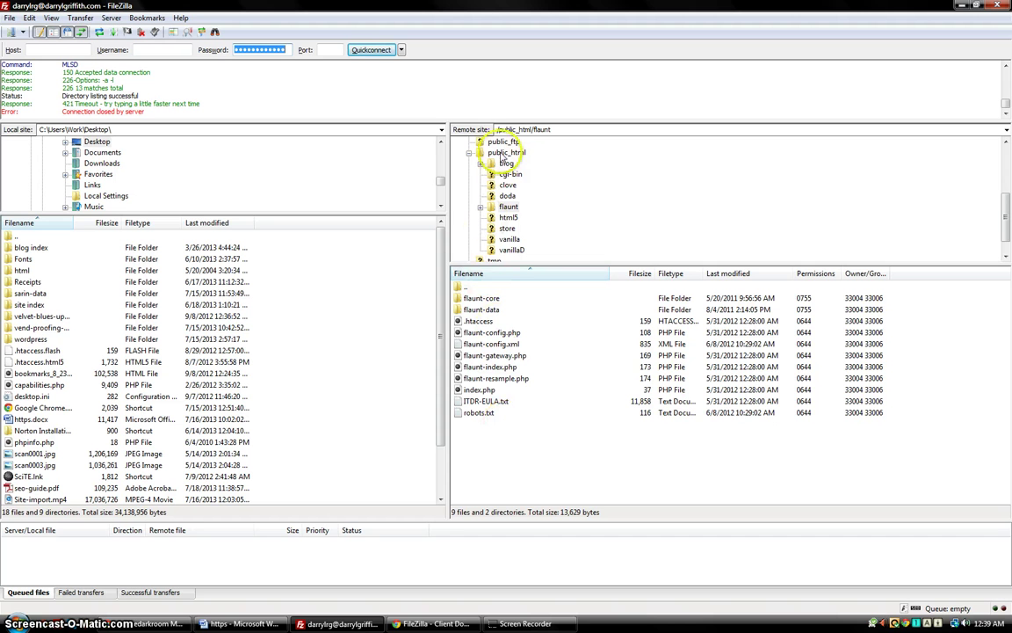
pyautogui.doubleClick(464, 288)
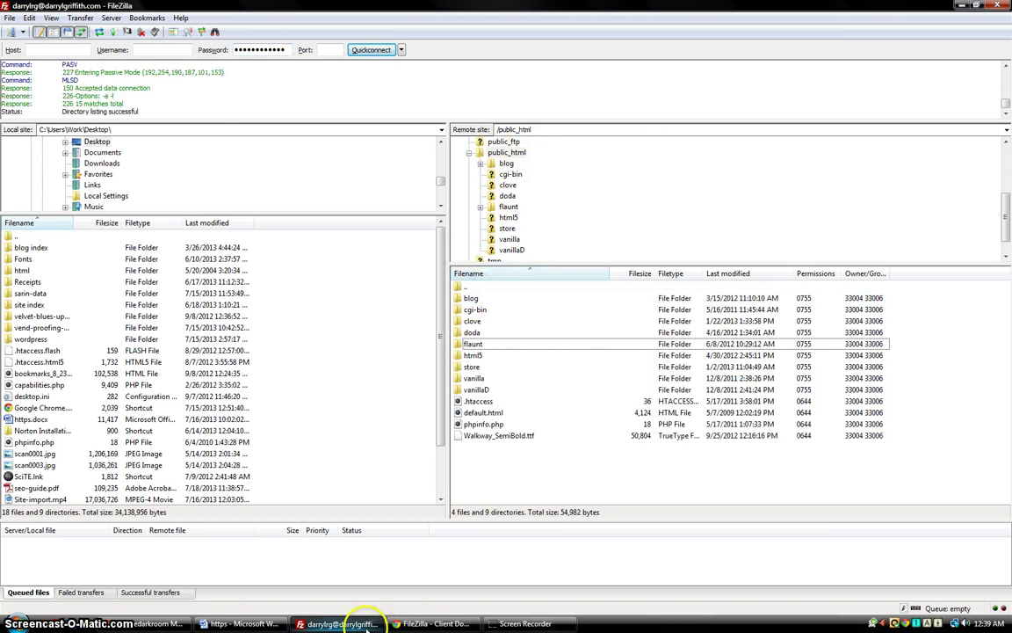
pyautogui.moveTo(354, 627)
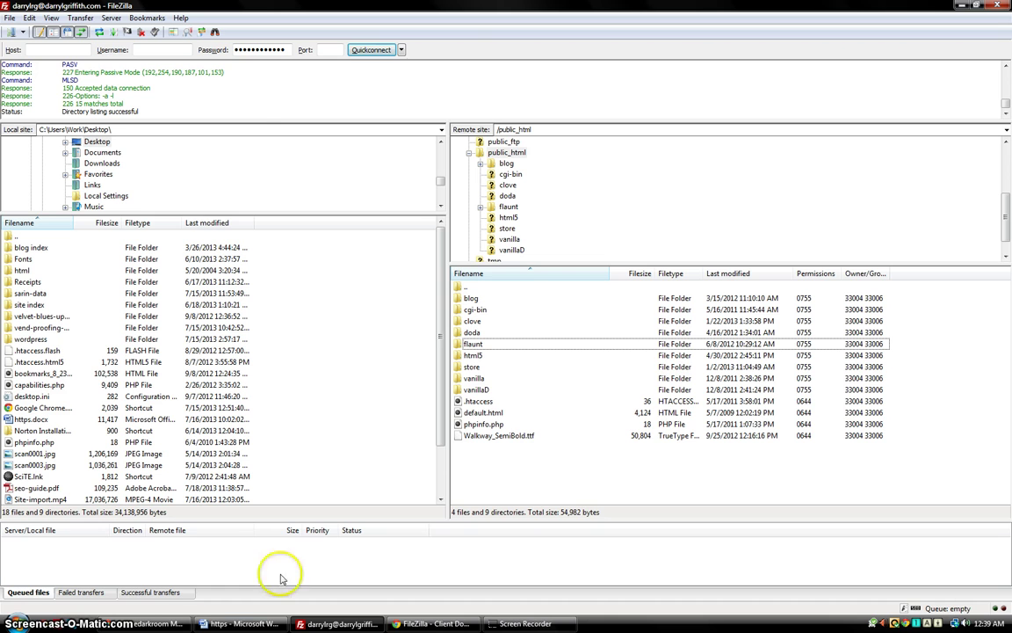
pyautogui.click(159, 622)
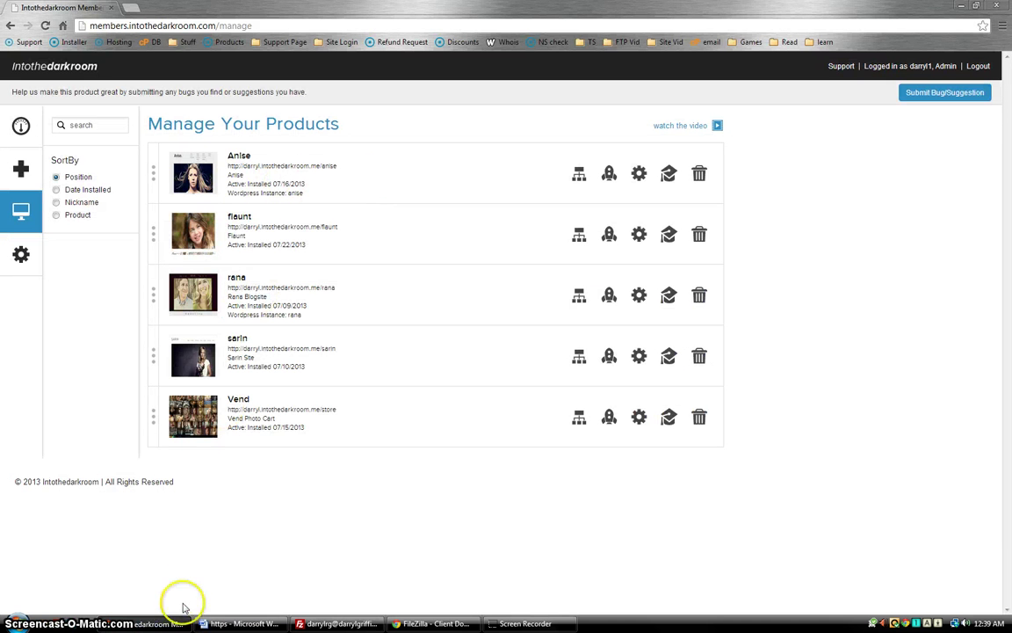
pyautogui.click(154, 623)
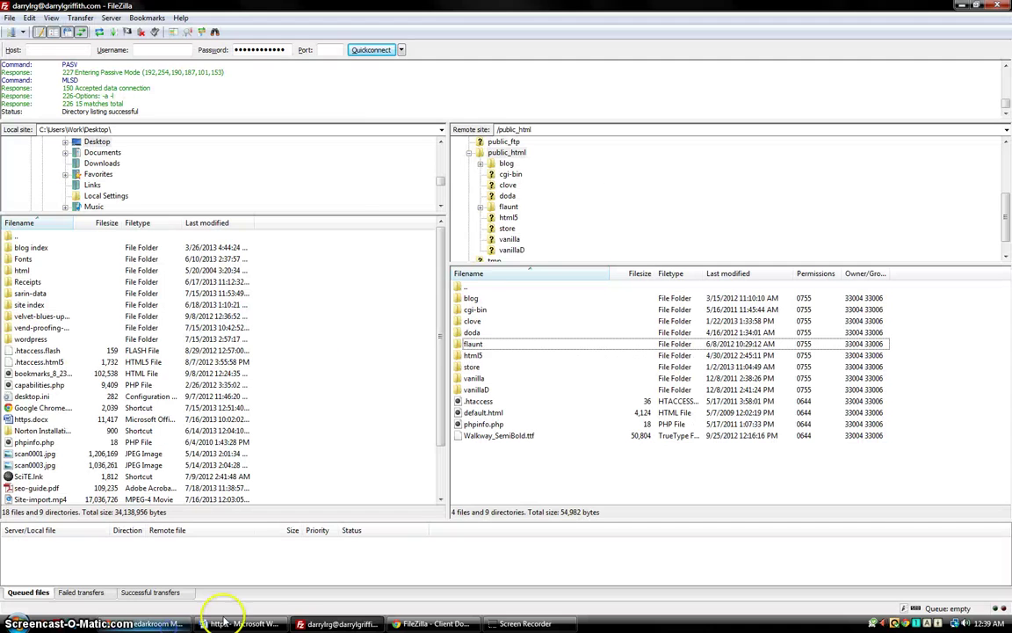
pyautogui.click(476, 300)
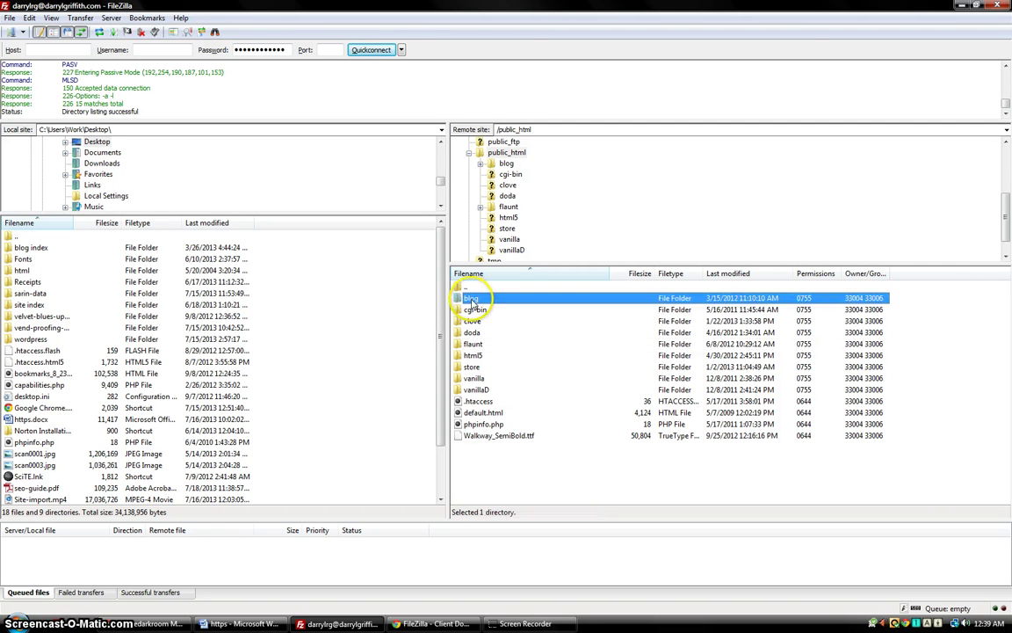
pyautogui.doubleClick(475, 300)
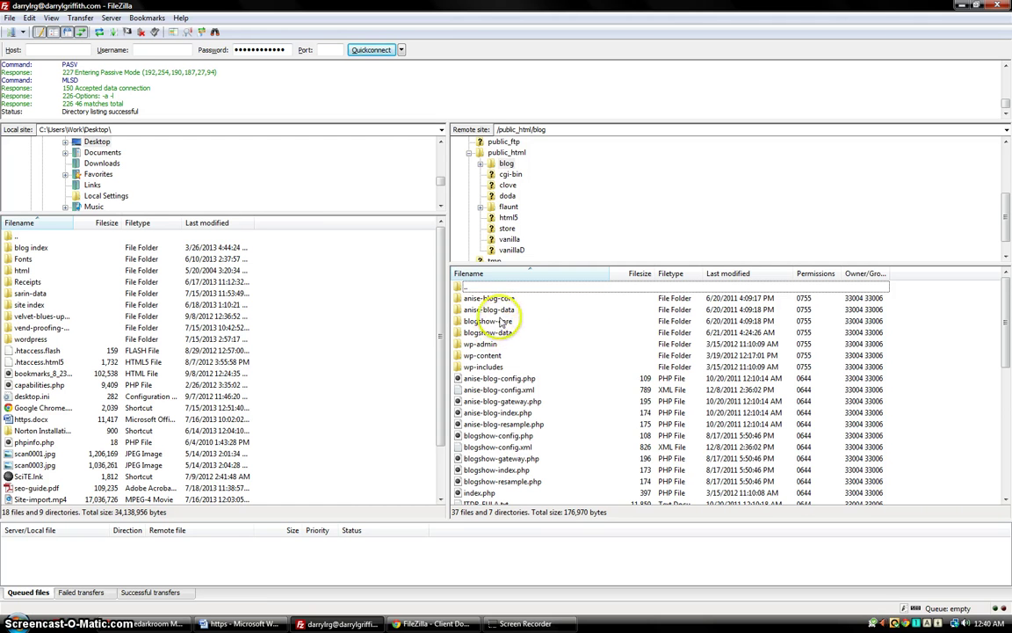
# Step: Download the anise-blog-data folder from the remote blog directory to the local Desktop folder
pyautogui.click(495, 312)
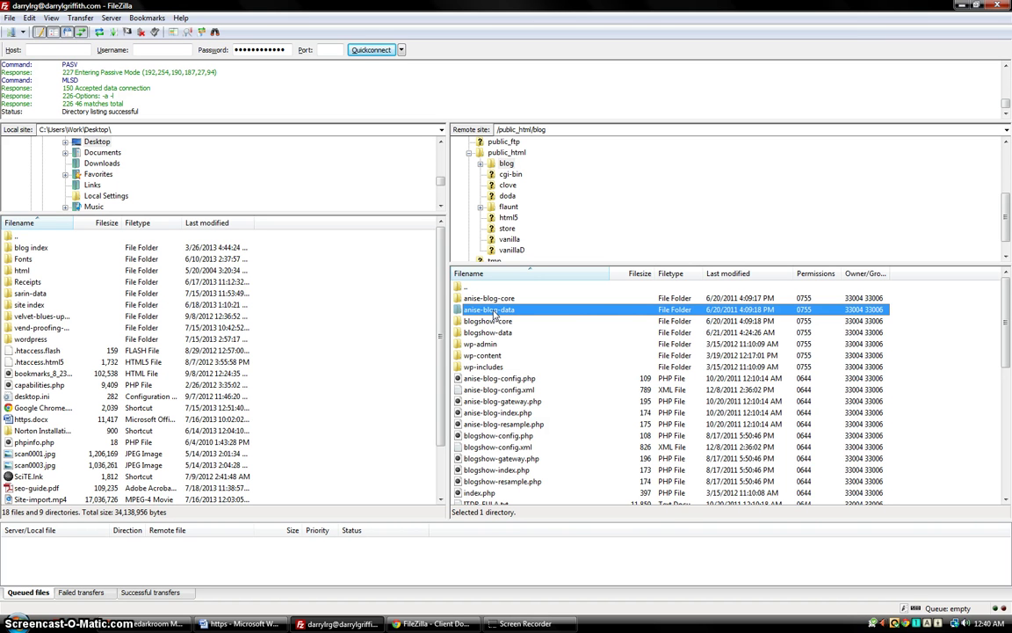
pyautogui.moveTo(494, 314); pyautogui.dragTo(477, 361)
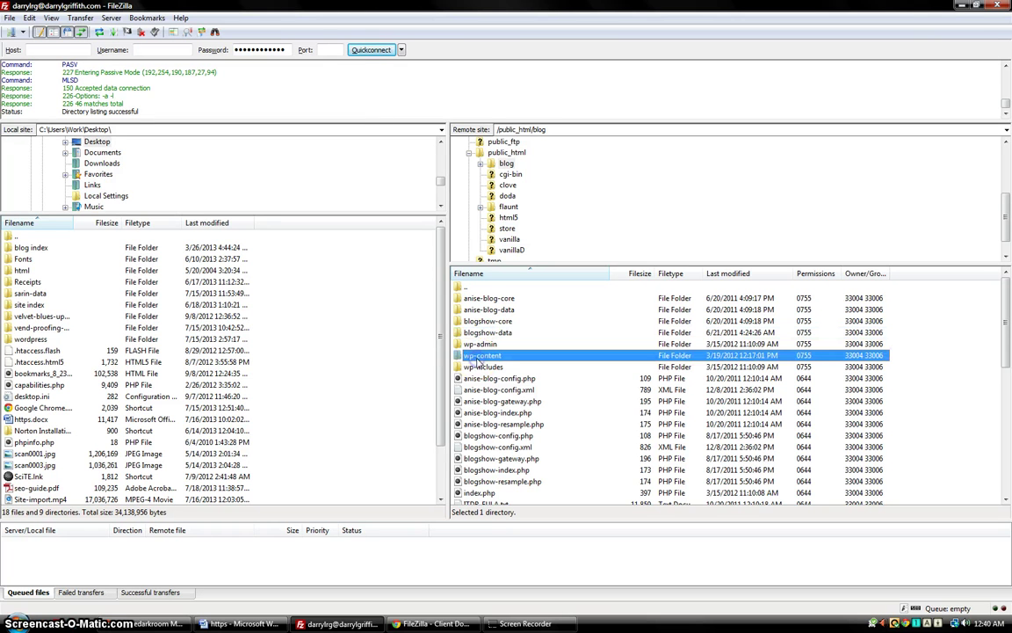
pyautogui.click(481, 311)
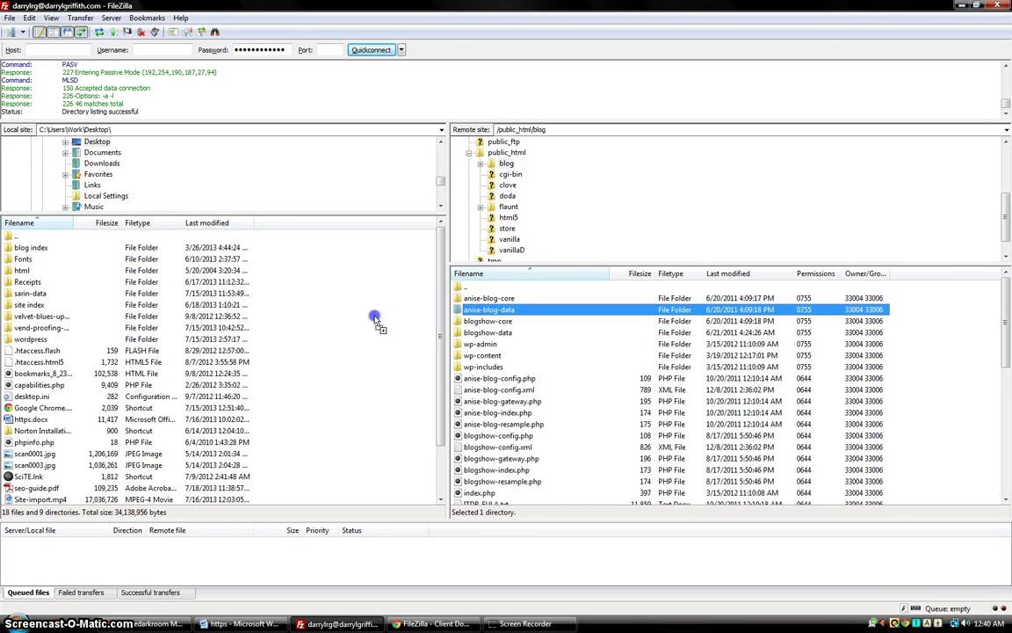
pyautogui.moveTo(375, 318)
pyautogui.mouseDown()
pyautogui.moveTo(443, 324)
pyautogui.moveTo(382, 318)
pyautogui.mouseUp()
pyautogui.moveTo(373, 318); pyautogui.dragTo(371, 315)
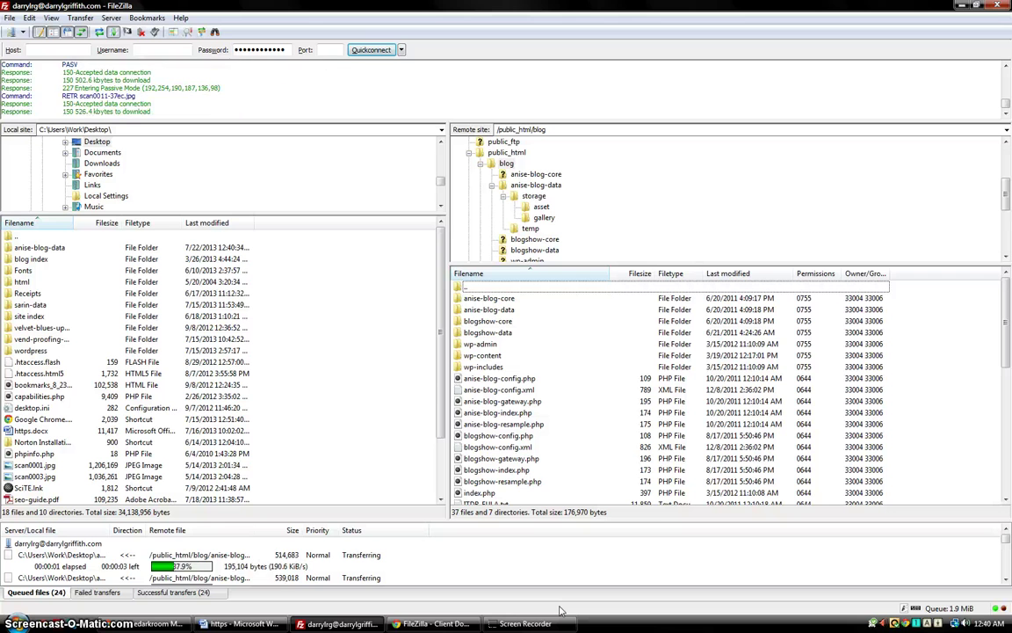
# Step: Download the blogshow-data folder from the remote blog directory to the local Desktop folder
pyautogui.click(525, 597)
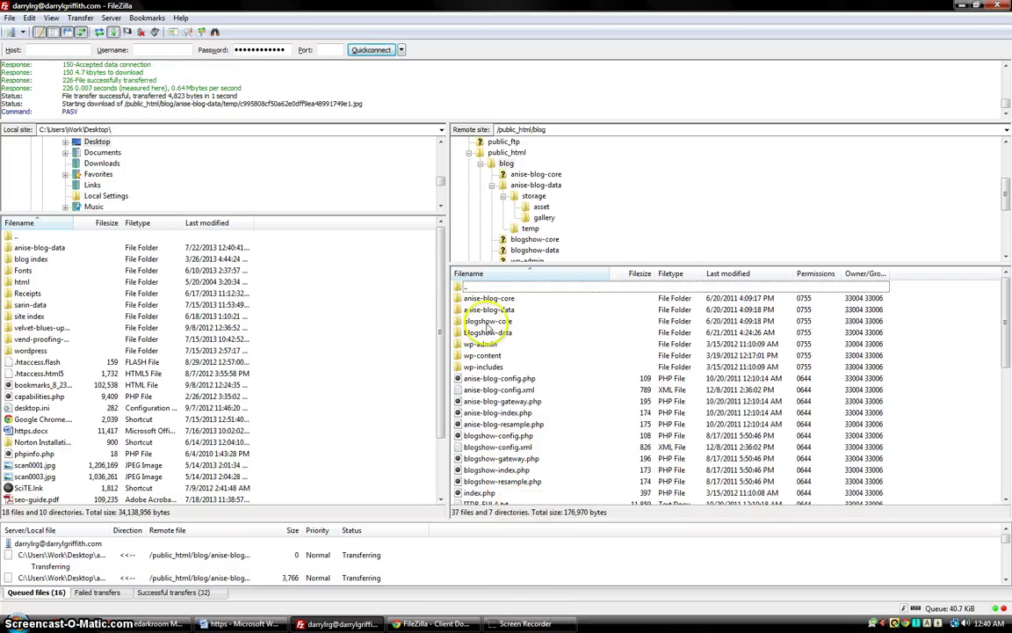
pyautogui.click(483, 333)
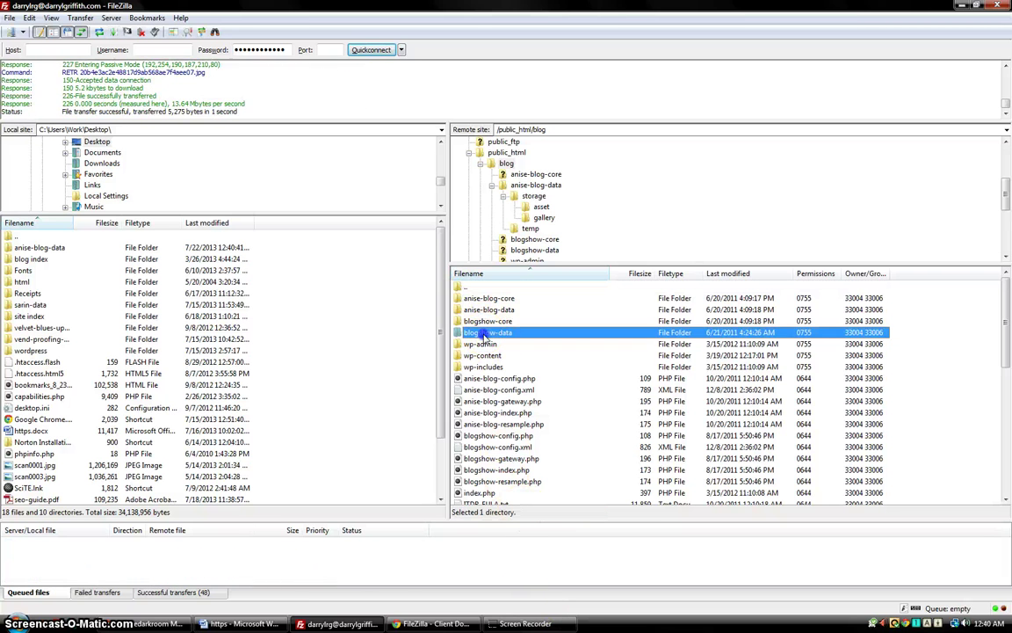
pyautogui.moveTo(439, 336); pyautogui.dragTo(373, 335)
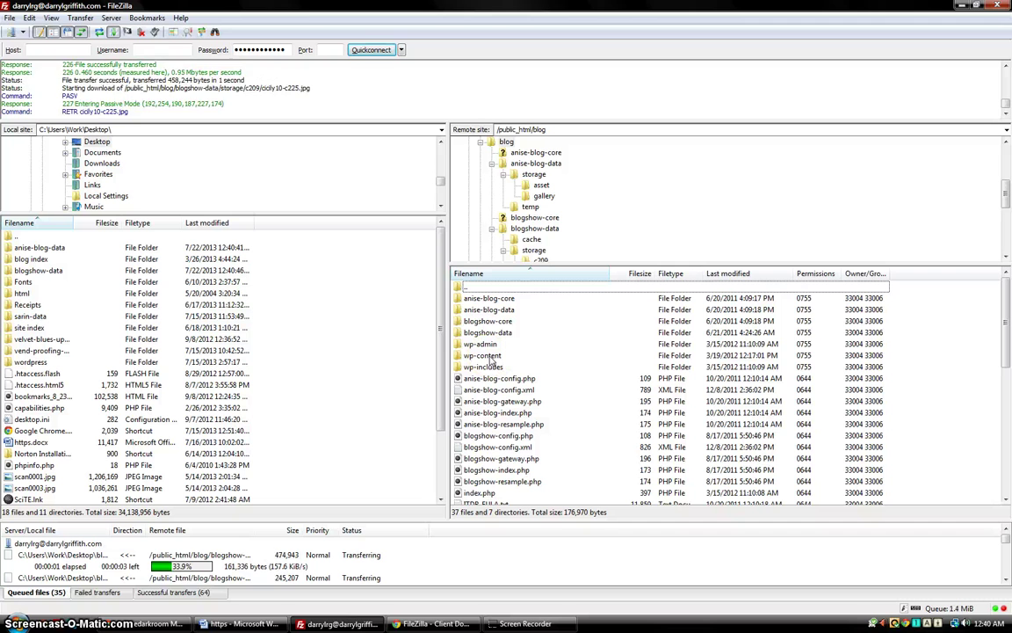
# Step: Download the wp-content folder from the remote blog directory to the local Desktop and let the transfer finish
pyautogui.click(489, 357)
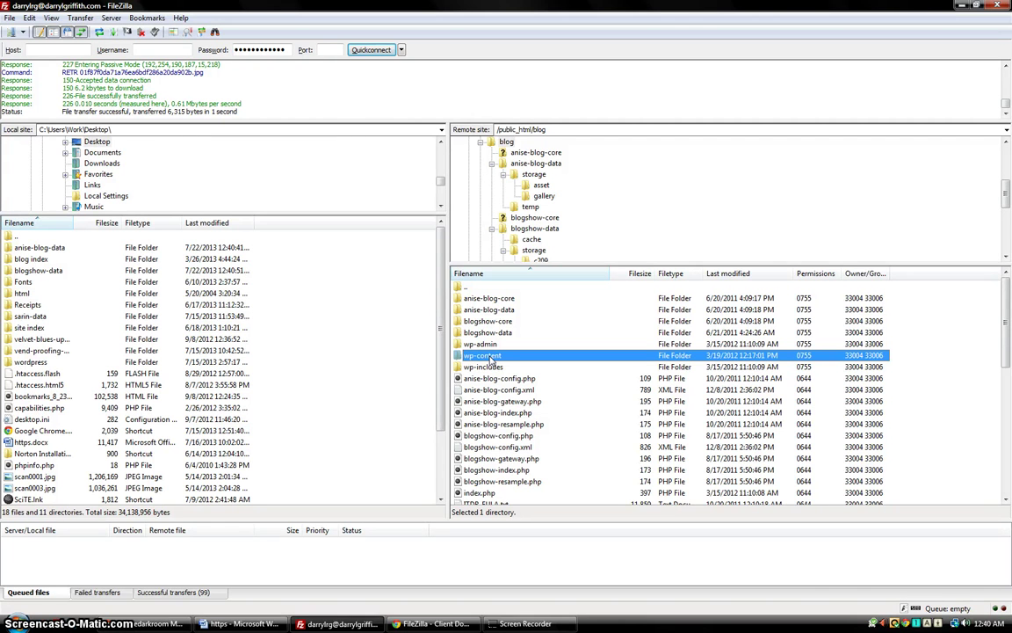
pyautogui.moveTo(386, 359); pyautogui.dragTo(384, 353)
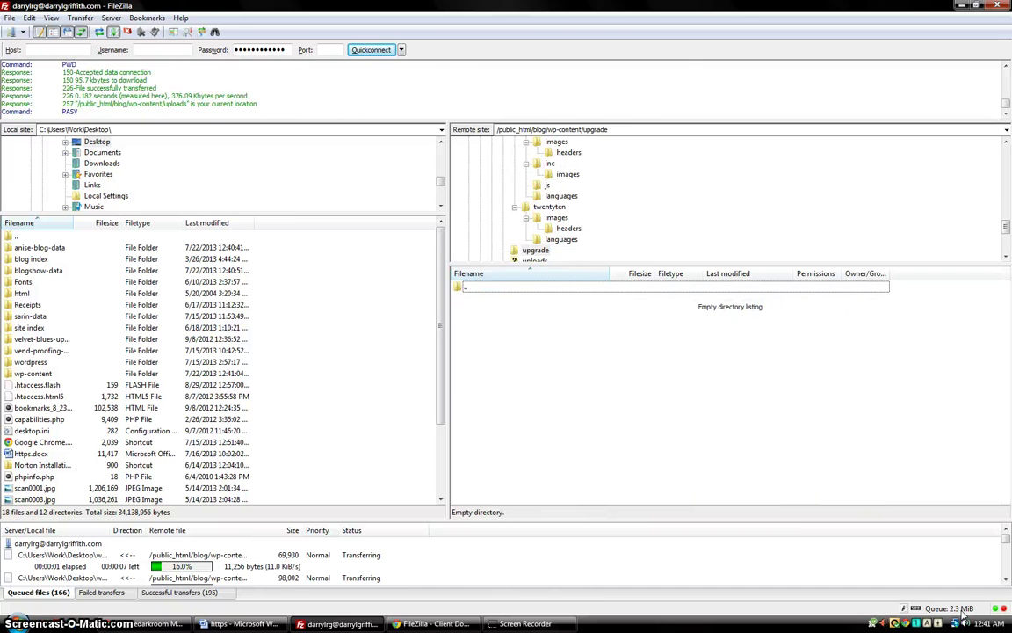
pyautogui.click(525, 623)
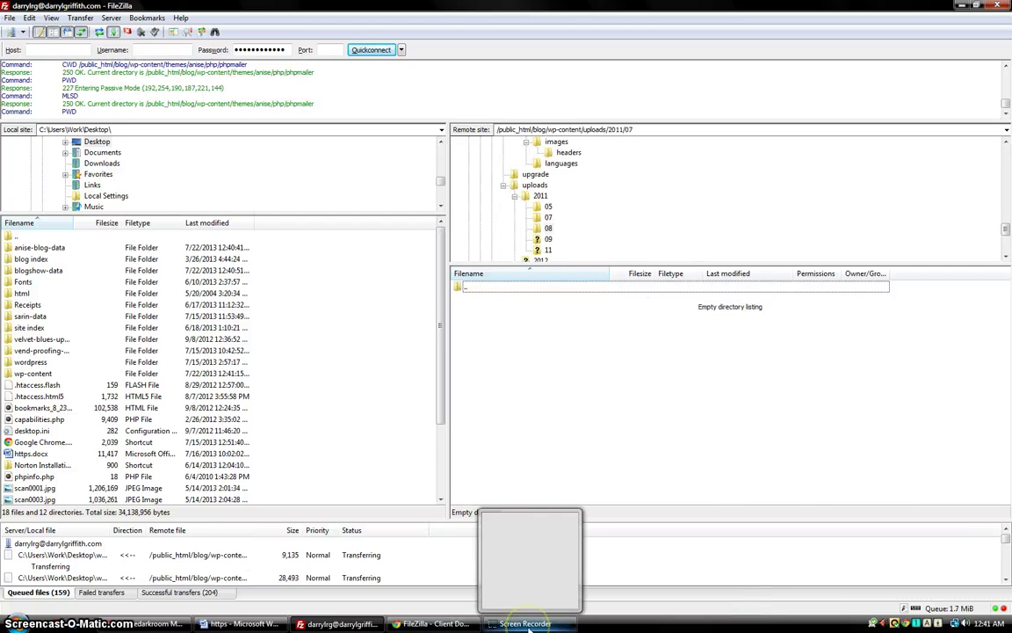
pyautogui.moveTo(371, 626)
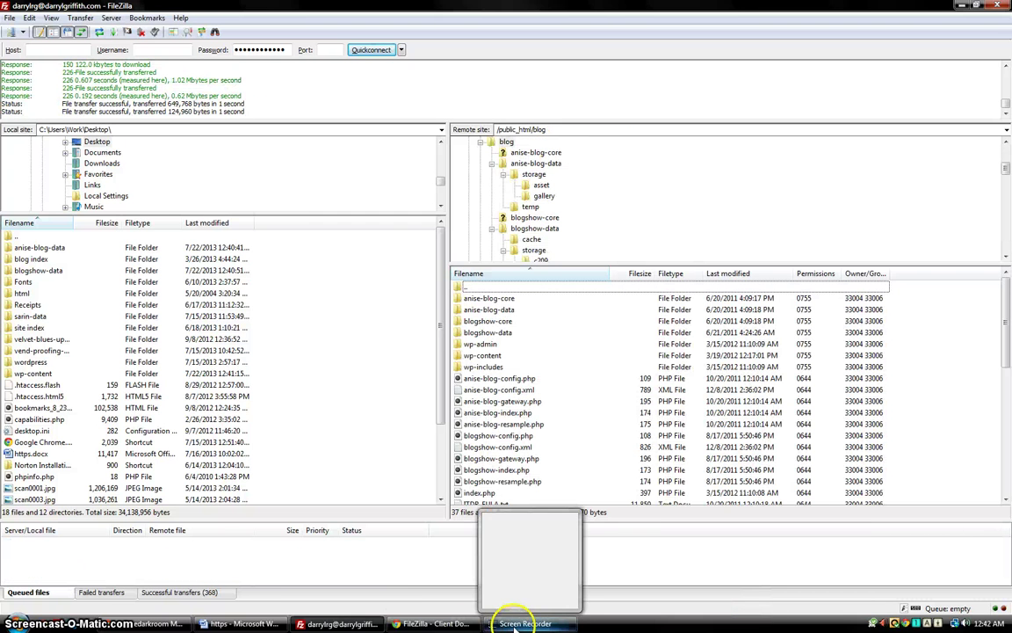
pyautogui.moveTo(236, 625)
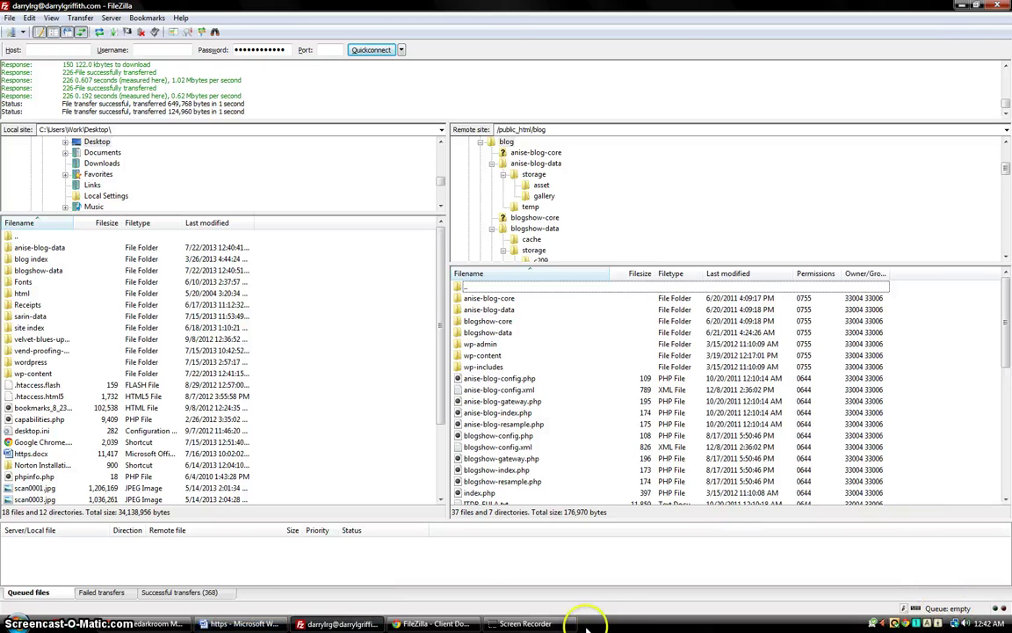
pyautogui.moveTo(140, 624)
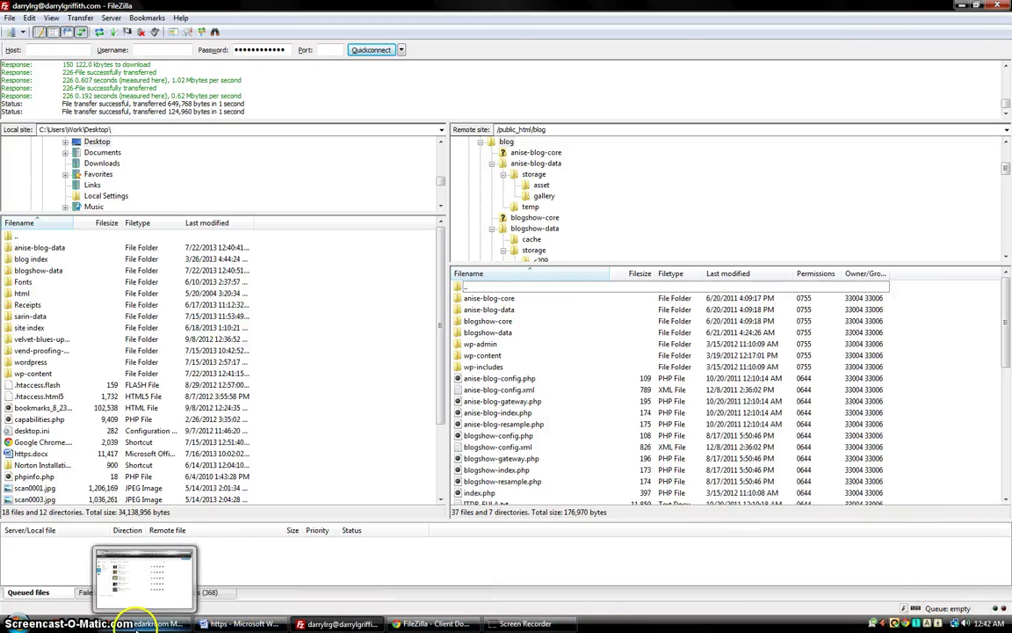
# Step: Switch to the Intothedarkroom members site in Chrome and open the Import page of the account settings
pyautogui.click(192, 576)
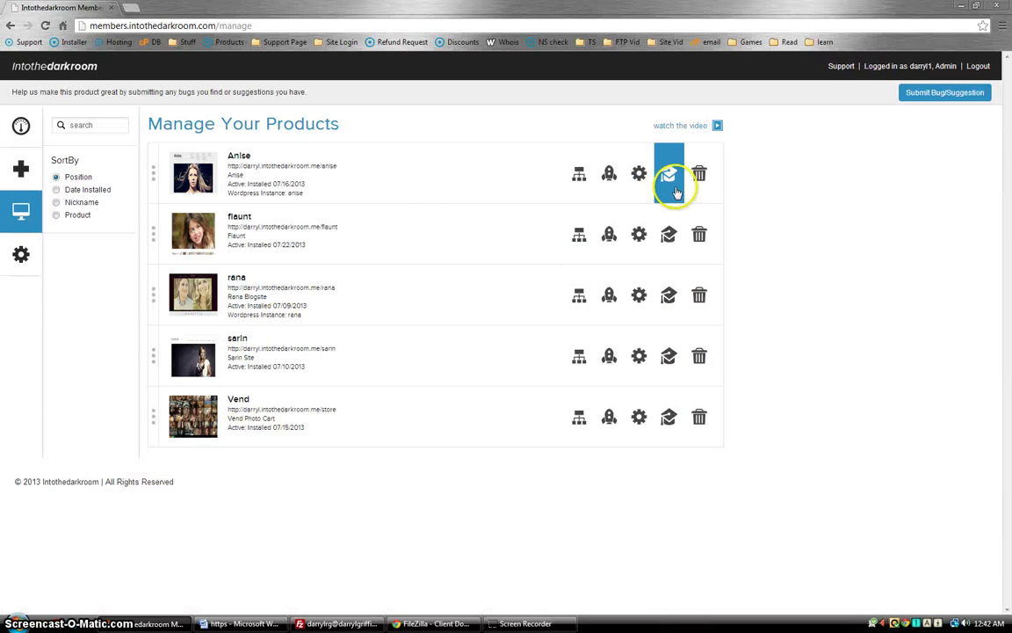
pyautogui.click(17, 269)
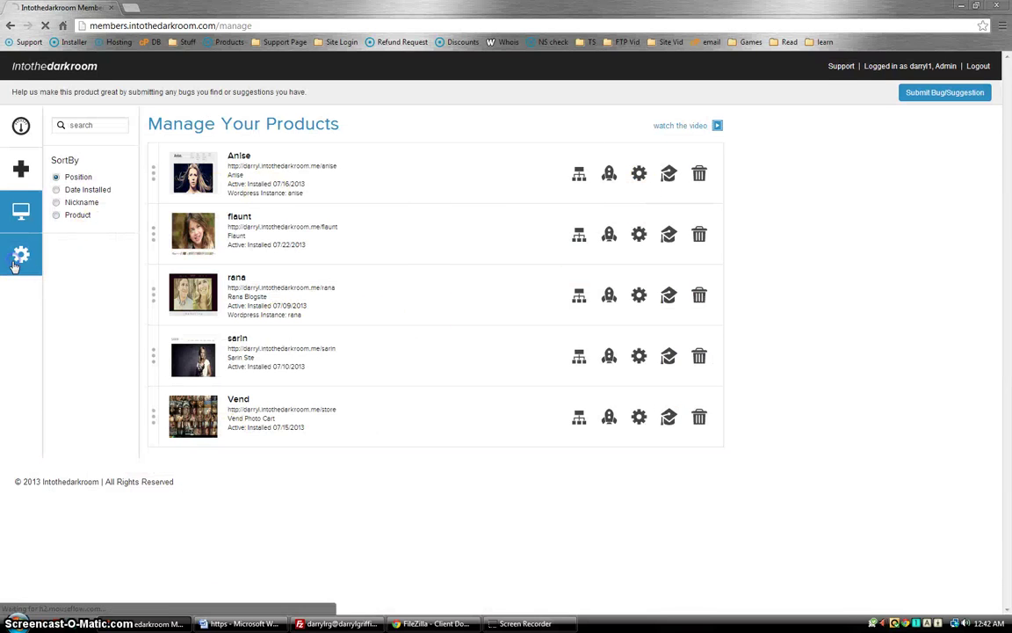
pyautogui.click(68, 297)
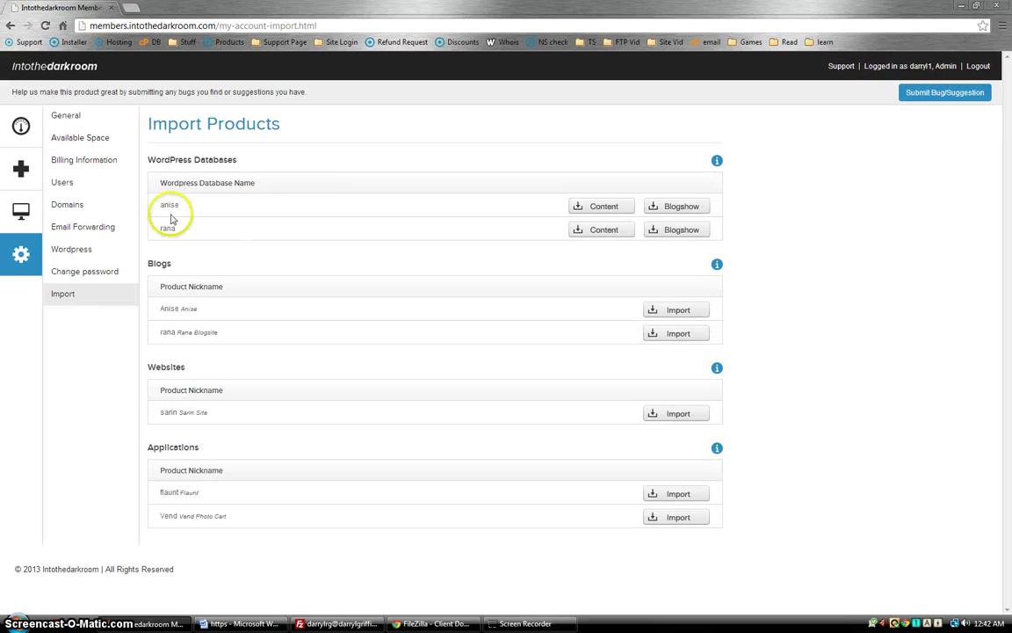
# Step: Import the desktop's wp-content folder as content for the anise WordPress database, accepting the merge and closing the import dialog
pyautogui.click(600, 210)
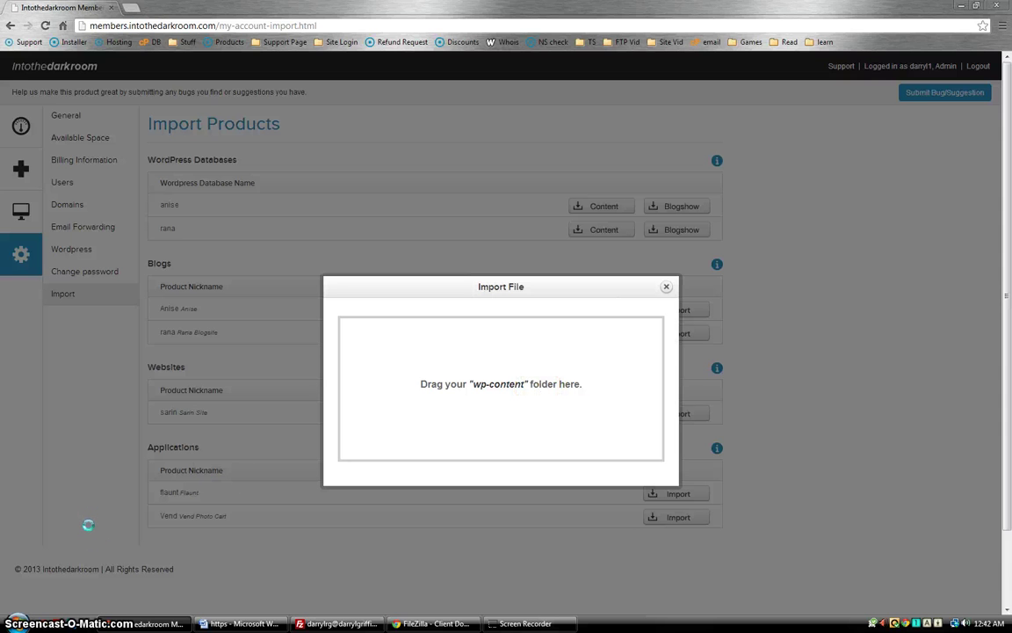
pyautogui.press('super+d')
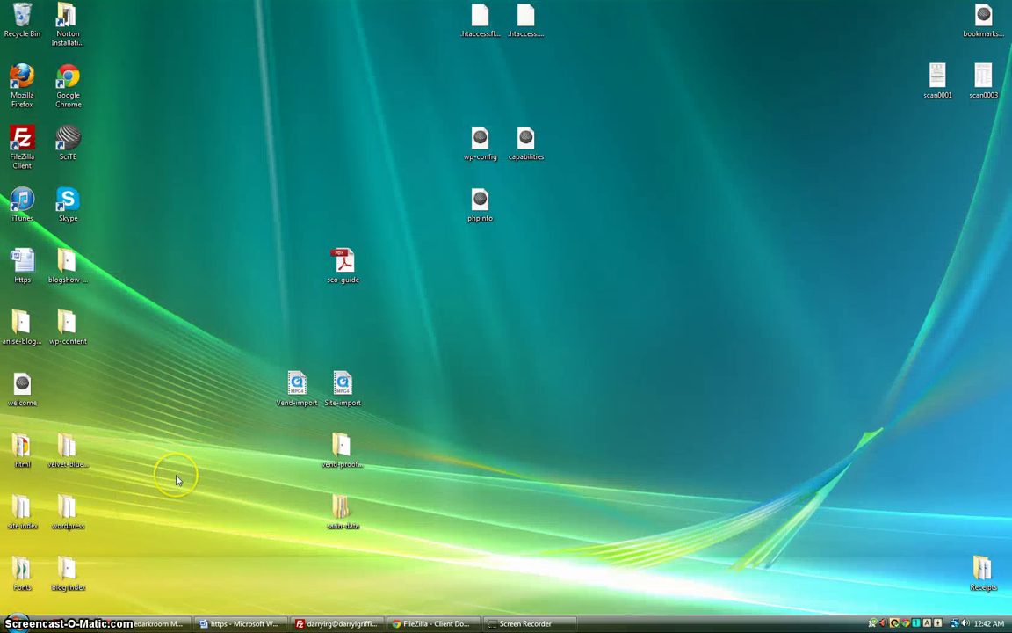
pyautogui.click(67, 325)
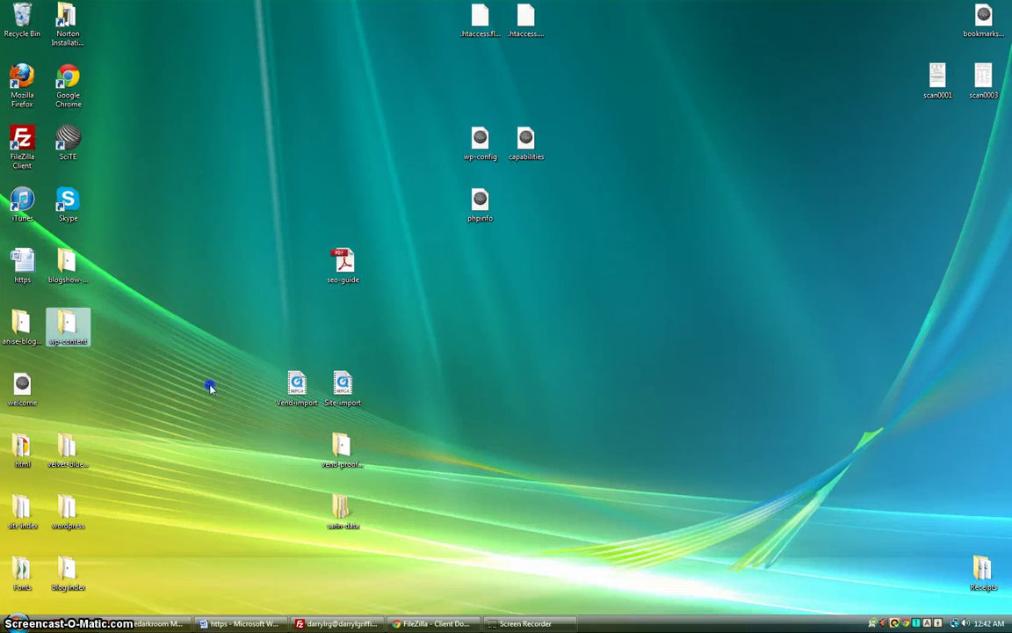
pyautogui.doubleClick(67, 324)
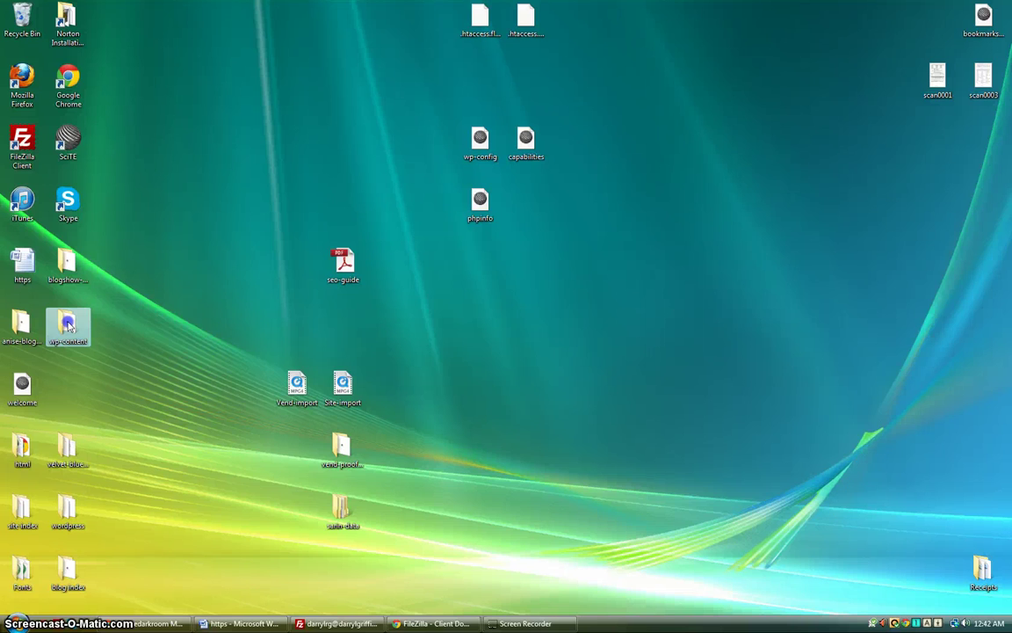
pyautogui.moveTo(68, 326); pyautogui.dragTo(450, 380)
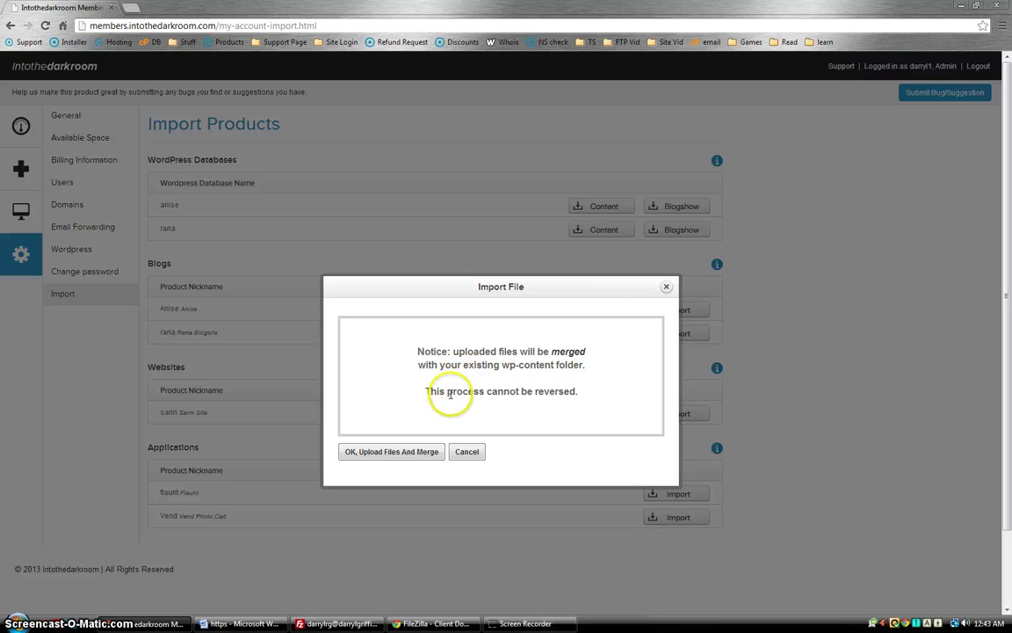
pyautogui.click(419, 453)
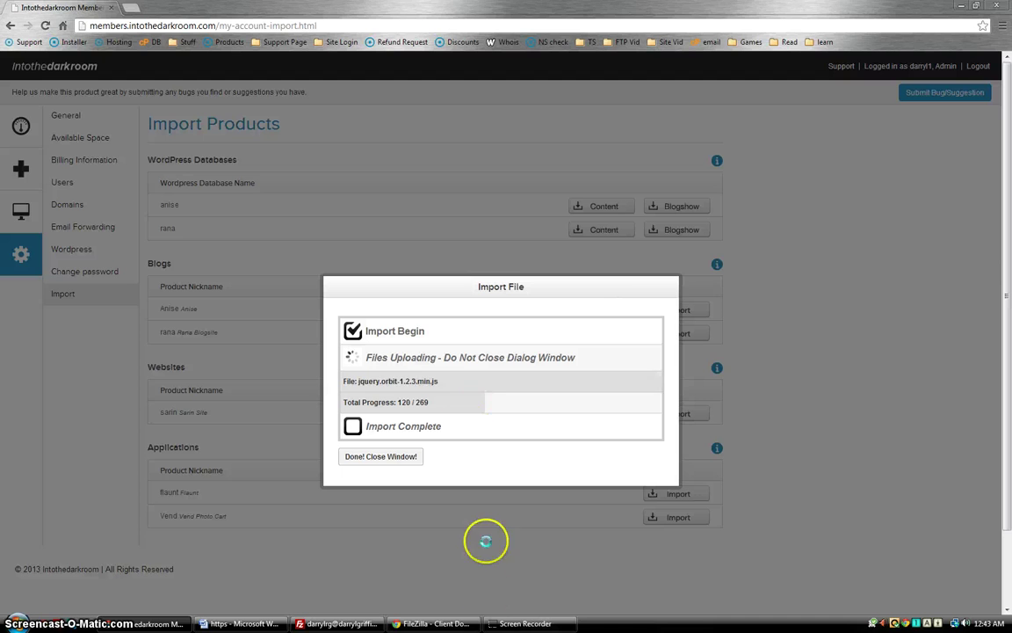
pyautogui.moveTo(517, 627)
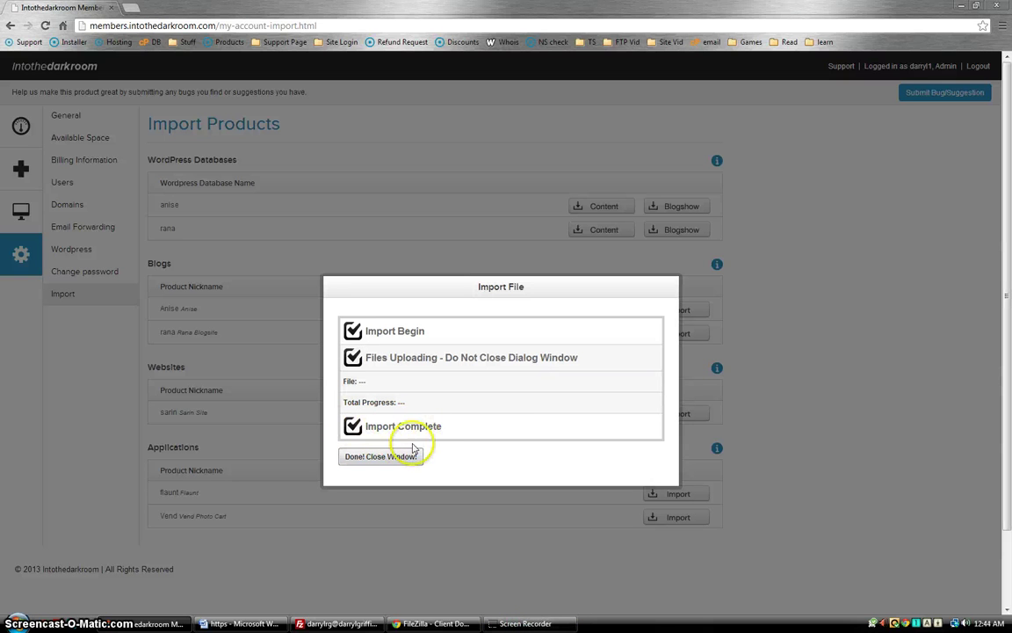
pyautogui.click(400, 462)
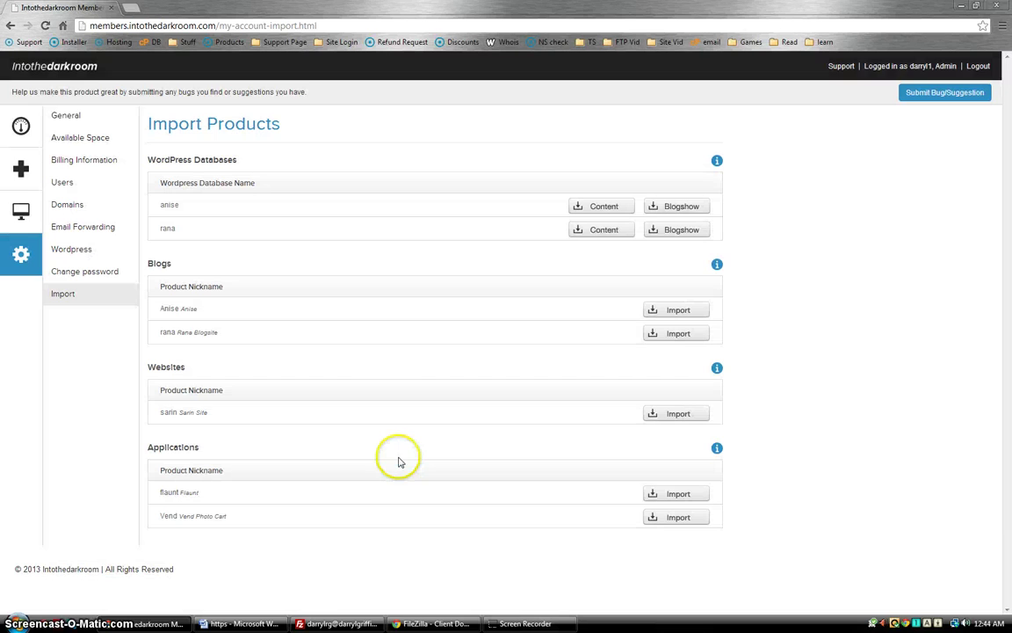
# Step: Import the desktop's blogshow-data folder as Blogshow for the anise WordPress database, accepting the file replacement and closing the finished import dialog
pyautogui.click(671, 209)
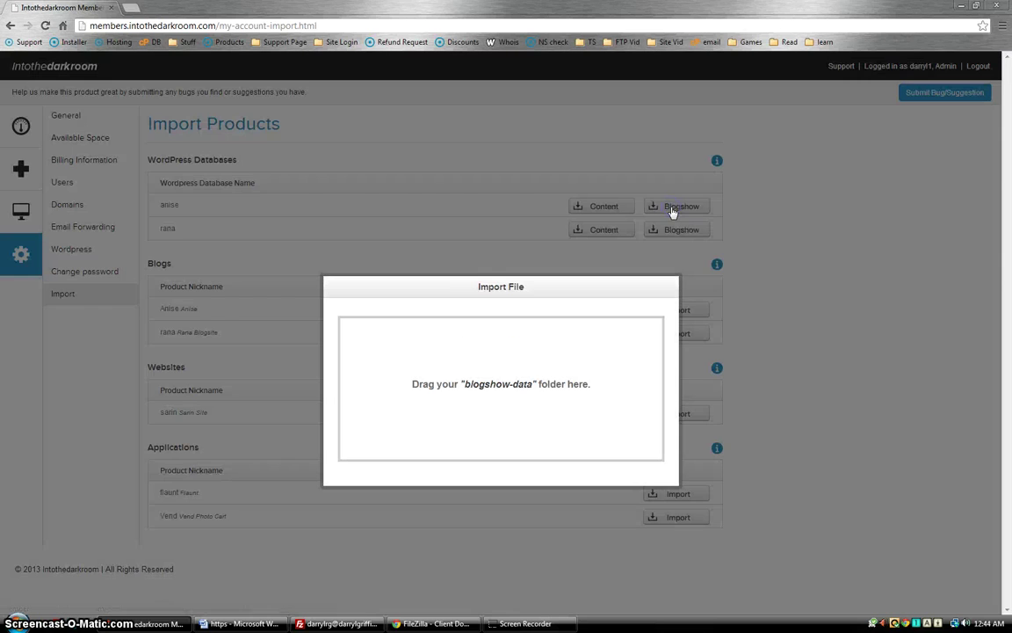
pyautogui.moveTo(151, 625)
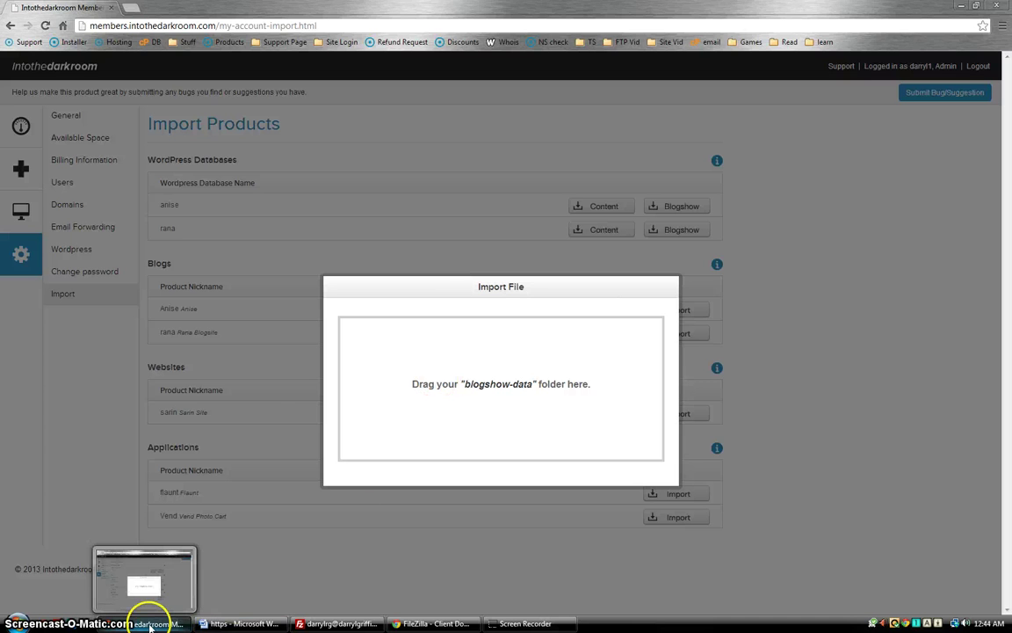
pyautogui.click(150, 552)
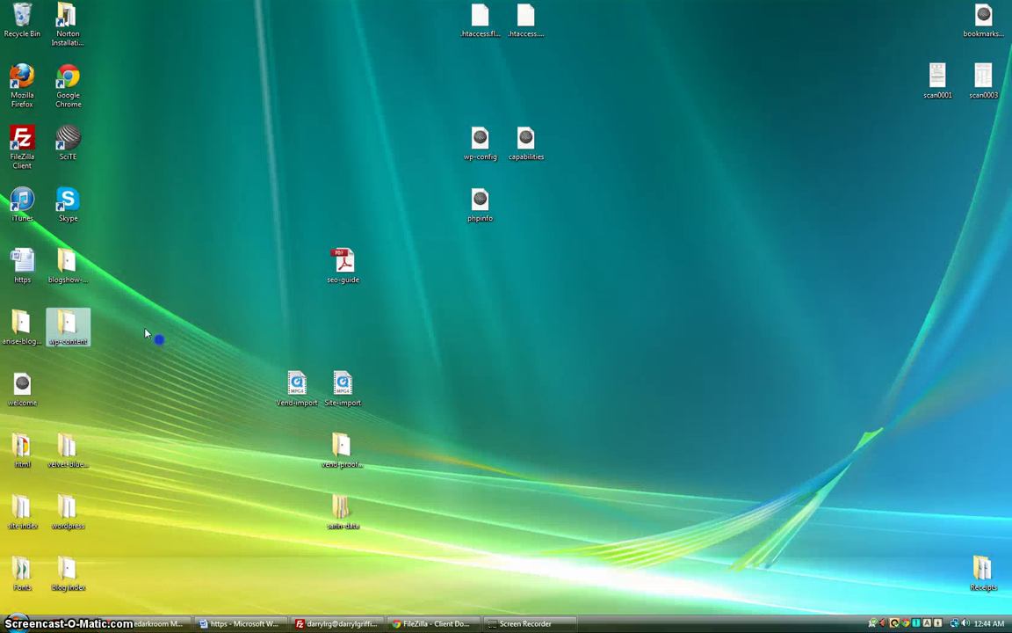
pyautogui.moveTo(69, 267); pyautogui.dragTo(504, 372)
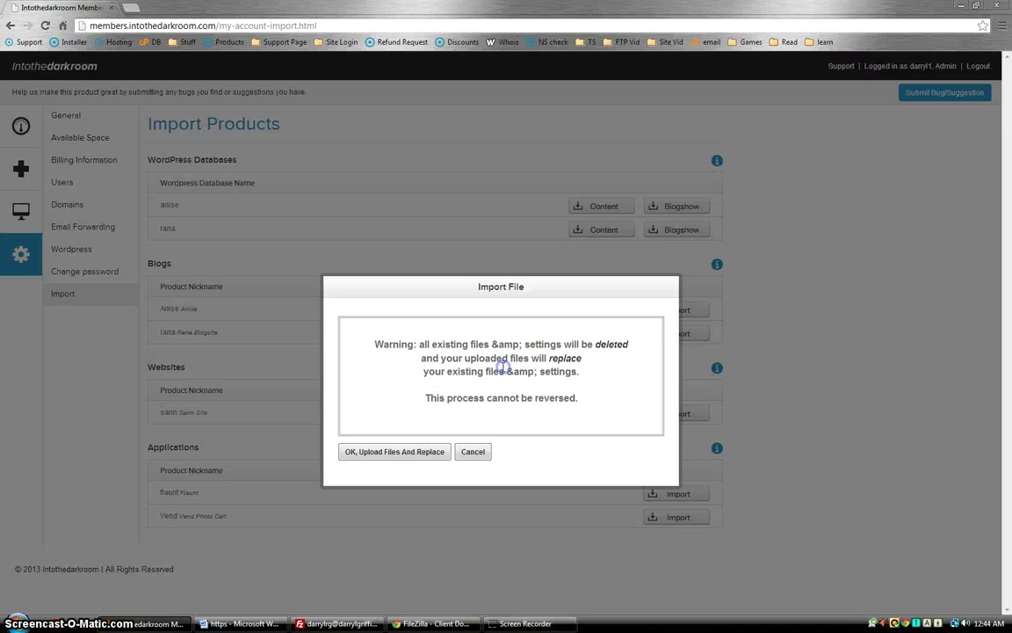
pyautogui.click(395, 451)
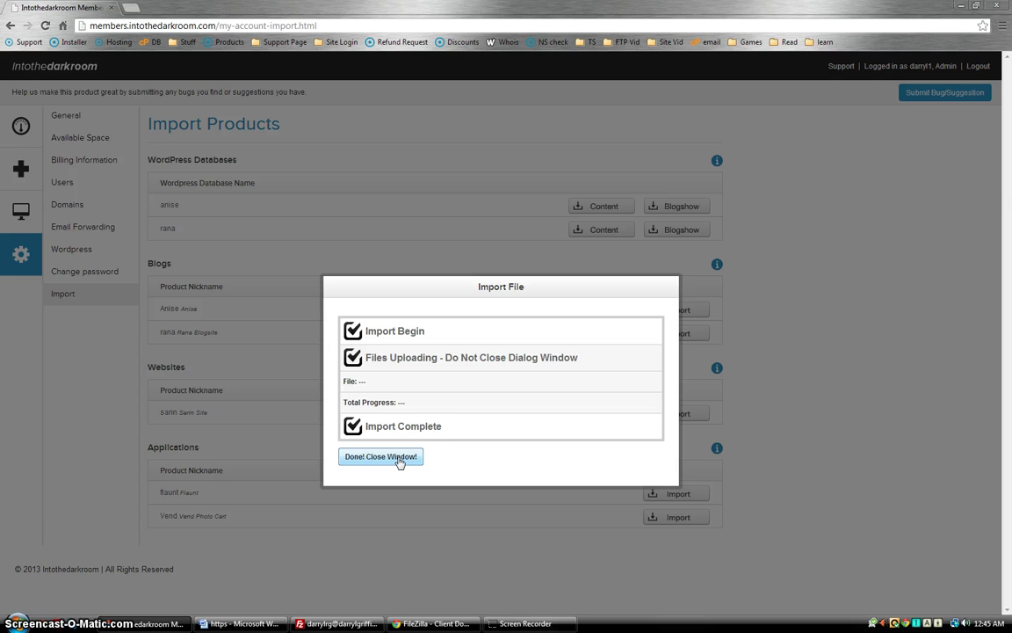
pyautogui.click(380, 457)
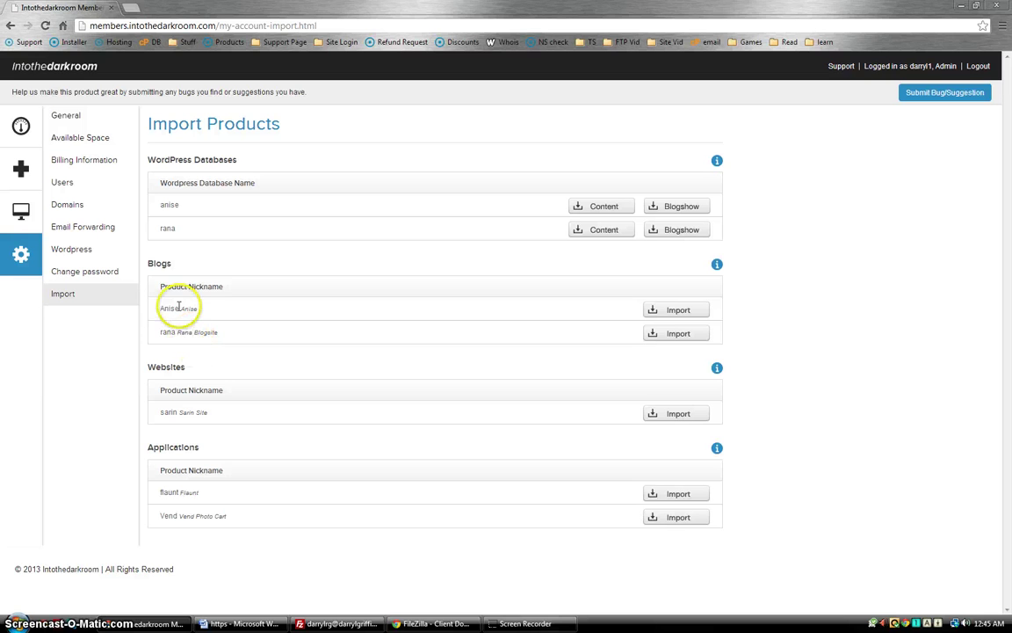
# Step: Import the desktop's anise blog folder into the Anise product under Blogs, accepting the file replacement and closing the finished import dialog
pyautogui.click(683, 311)
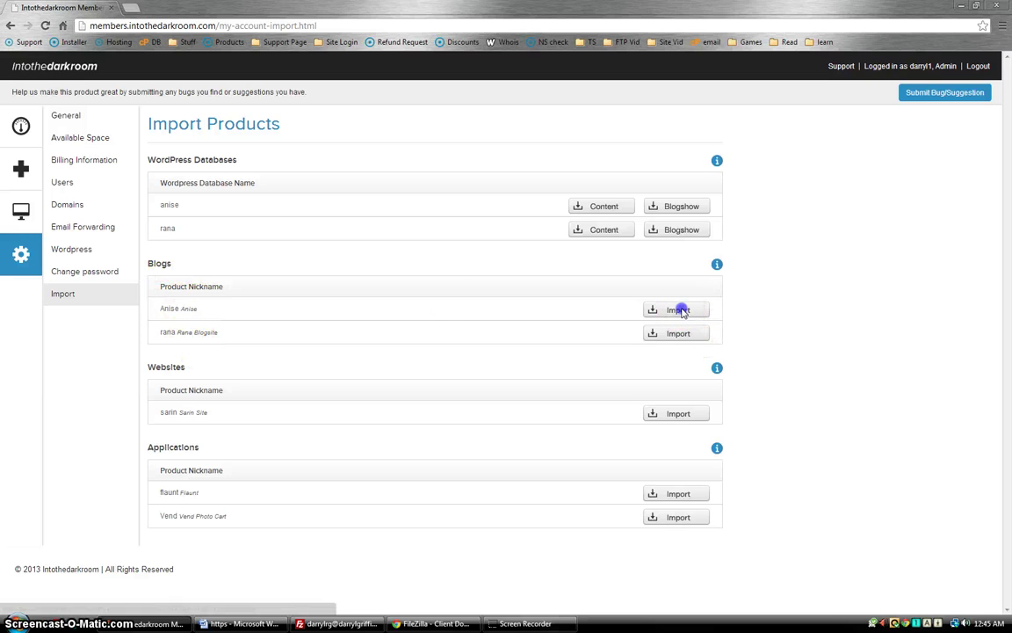
pyautogui.click(145, 624)
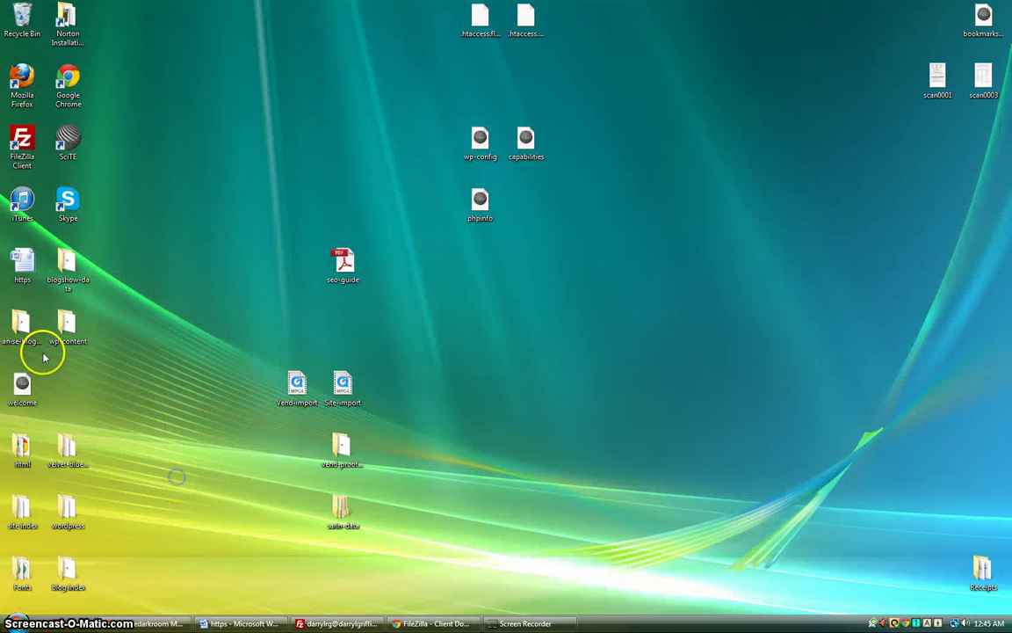
pyautogui.moveTo(22, 323); pyautogui.dragTo(454, 355)
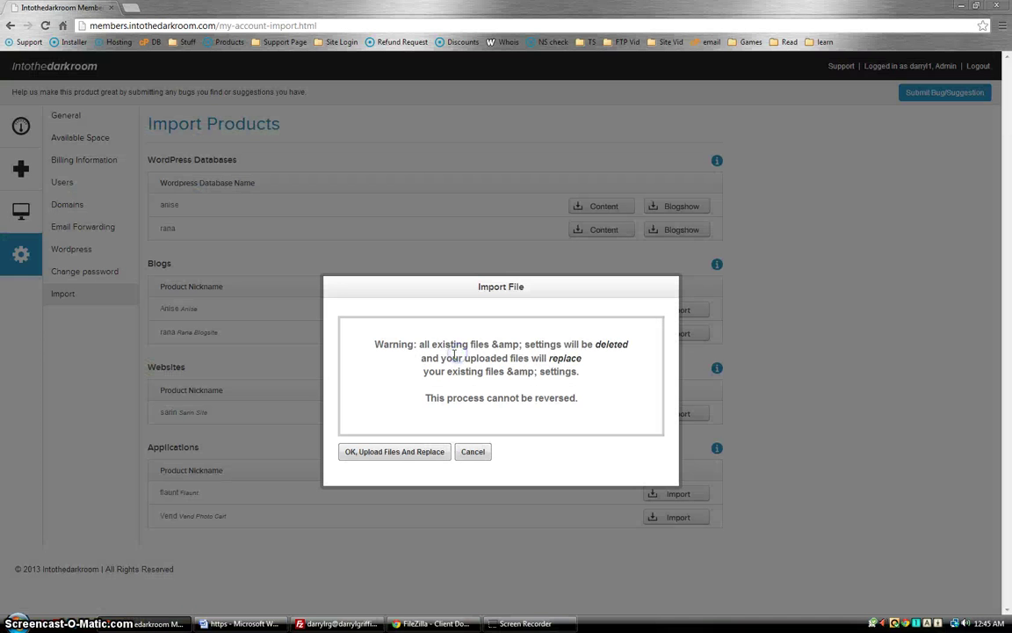
pyautogui.click(385, 453)
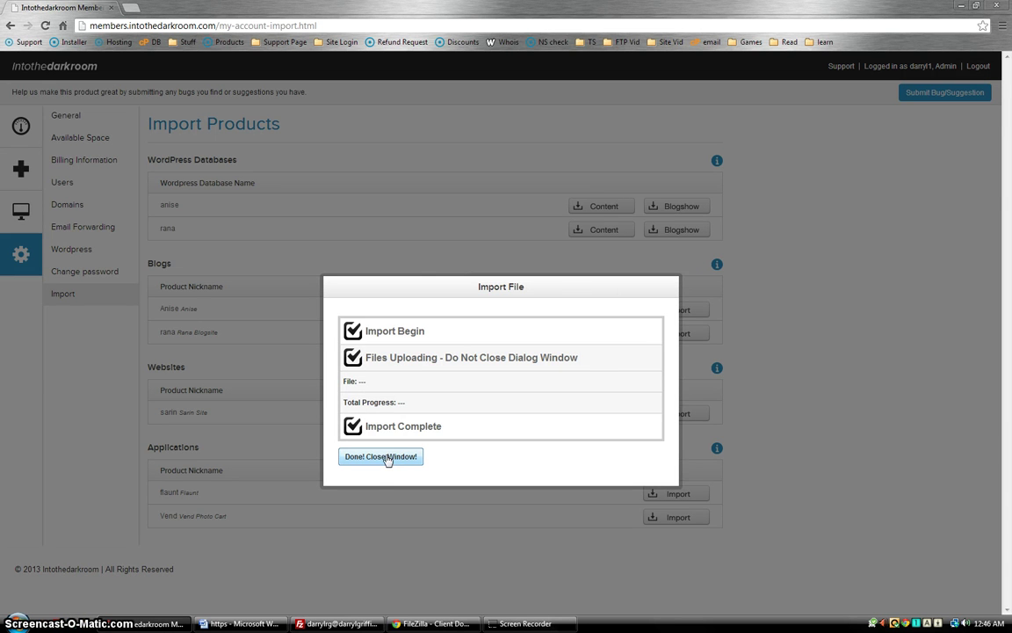
pyautogui.click(379, 458)
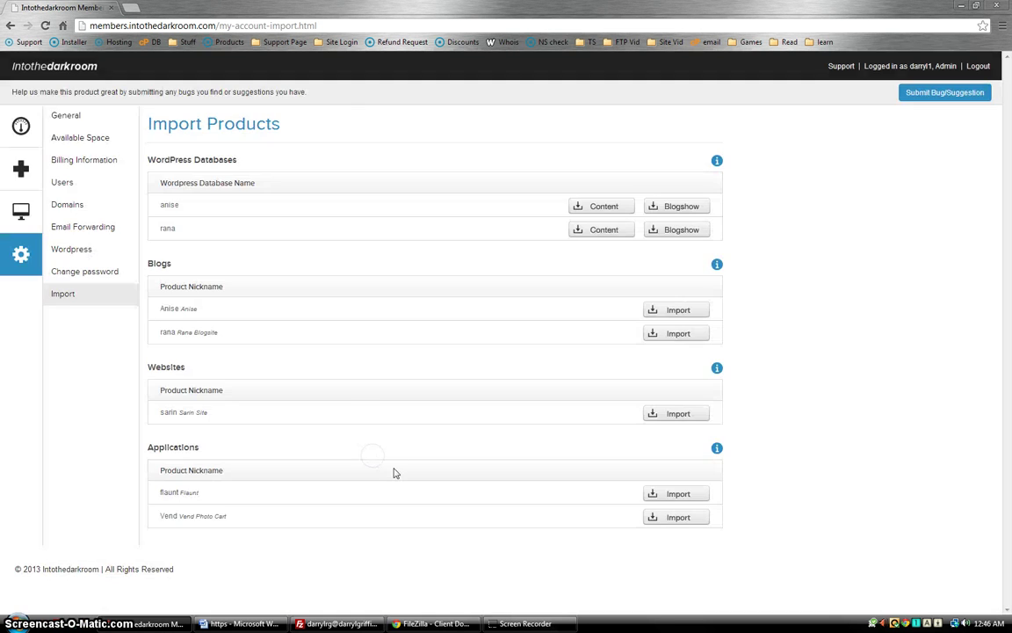